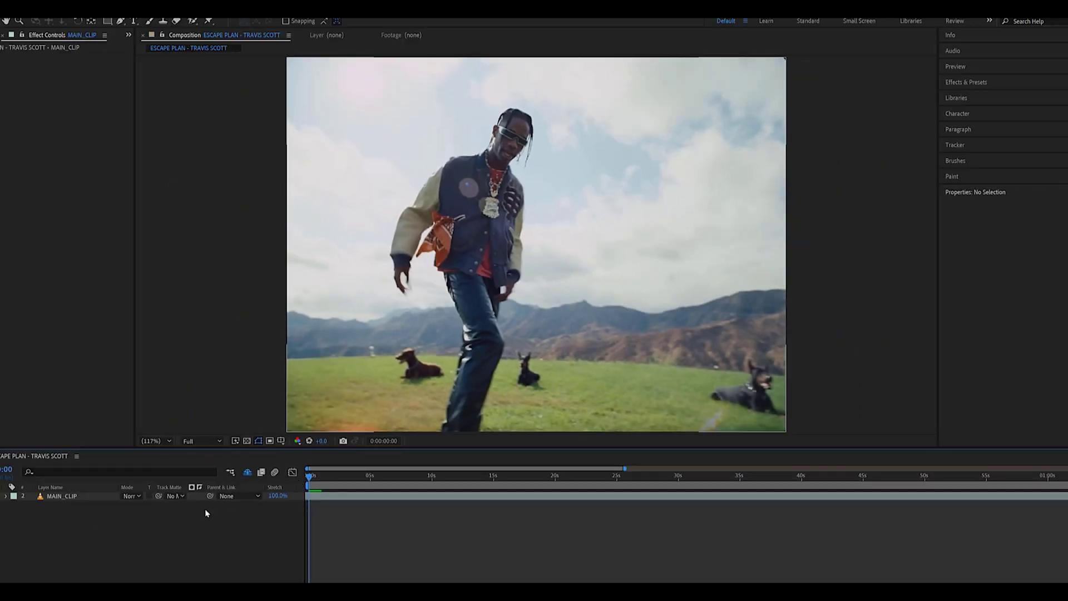
Add Depth Scanner (Medium sharpening, Raw mapping, 16 samples, 580% multiplier) and Invert to MAIN_CLIP
{"action": "key", "text": "ctrl+space"}
{"action": "type", "text": "d"}
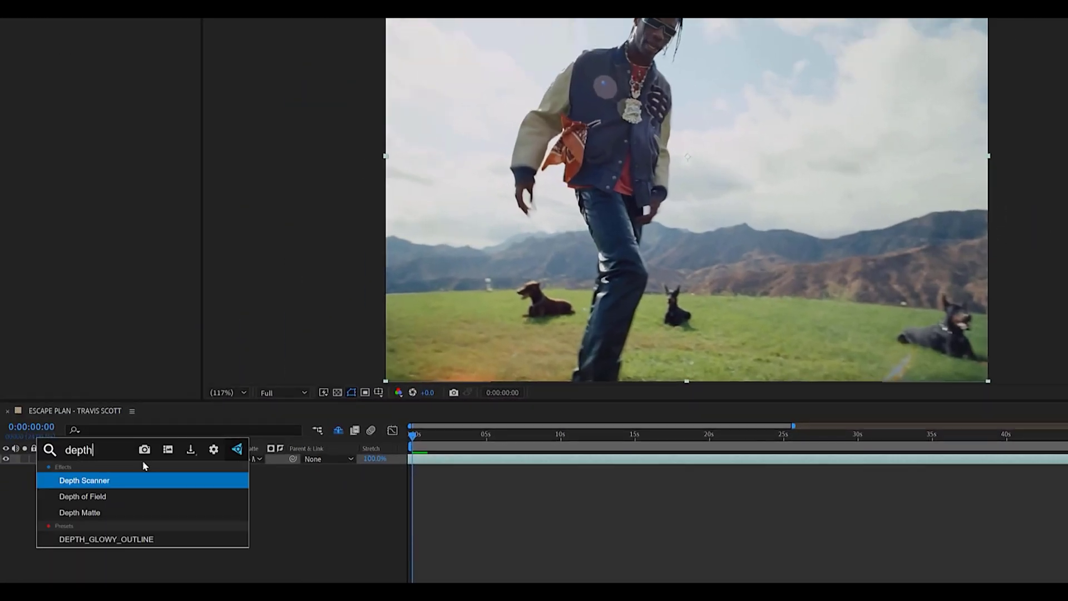
{"action": "key", "text": "Return"}
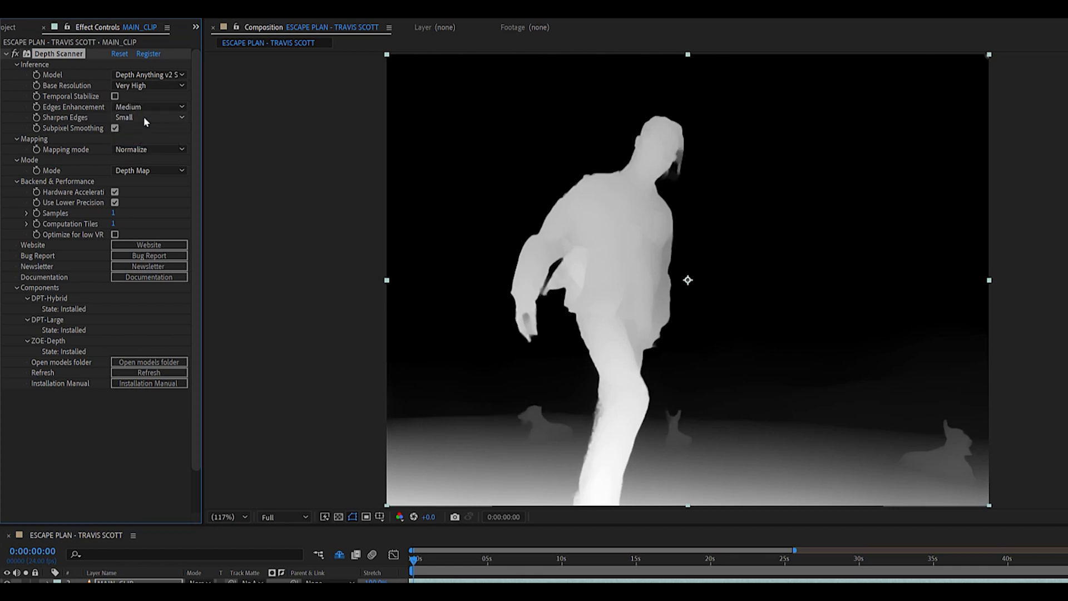
{"action": "left_click", "coordinate": [140, 142]}
{"action": "left_click", "coordinate": [137, 149]}
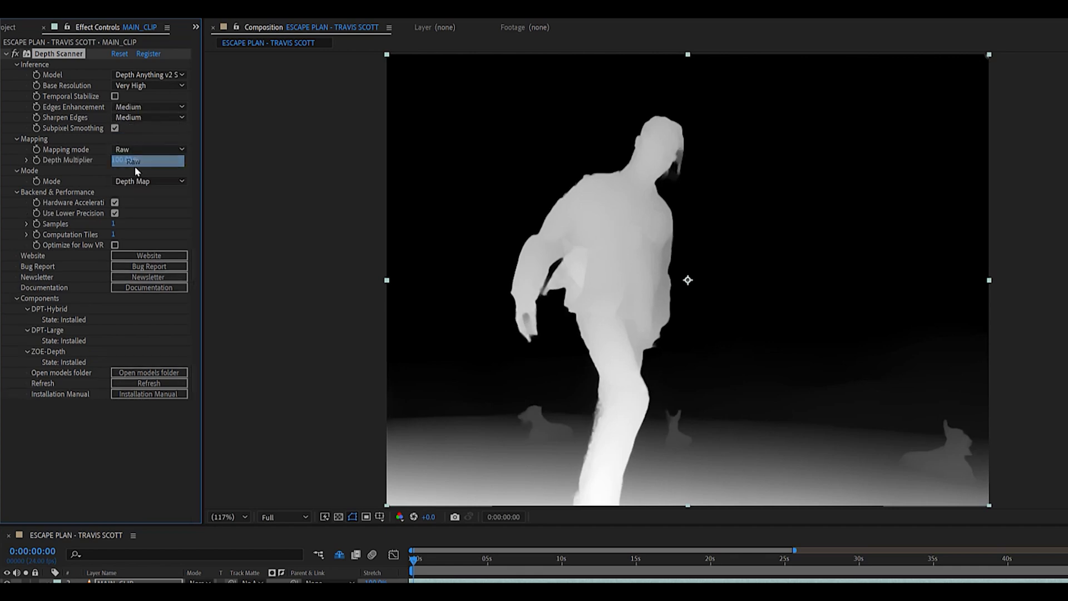
{"action": "left_click", "coordinate": [133, 162]}
{"action": "key", "text": "Return"}
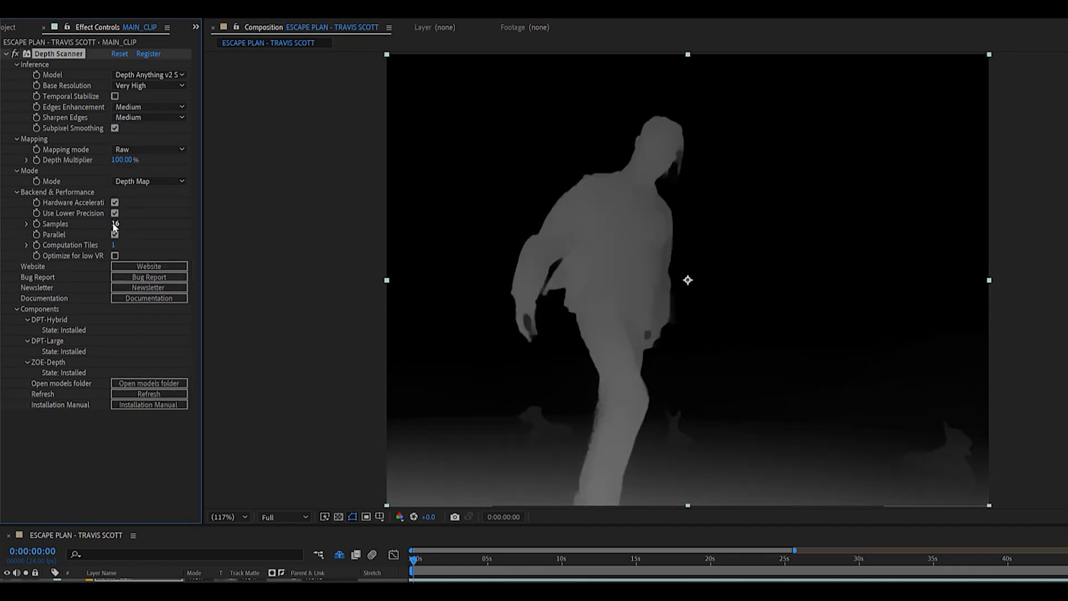
{"action": "left_click_drag", "start_coordinate": [124, 159], "coordinate": [178, 214]}
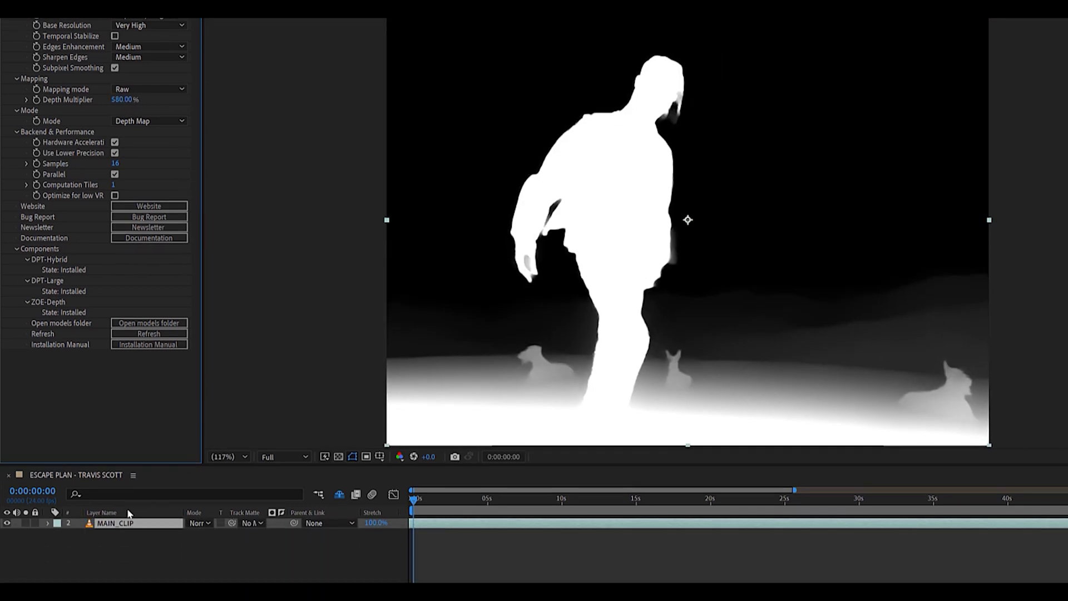
{"action": "key", "text": "ctrl+space"}
{"action": "type", "text": "invert"}
{"action": "key", "text": "Return"}
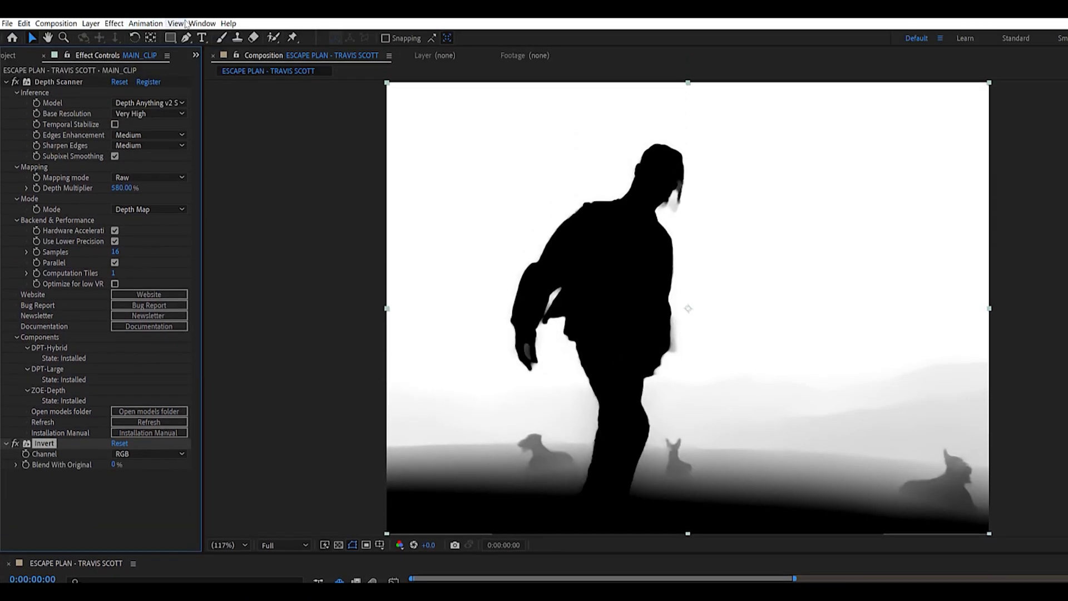
Browse presets in the Spectrum extension and add the SPECTRUM_11 LUT to the depth map
{"action": "left_click", "coordinate": [200, 23]}
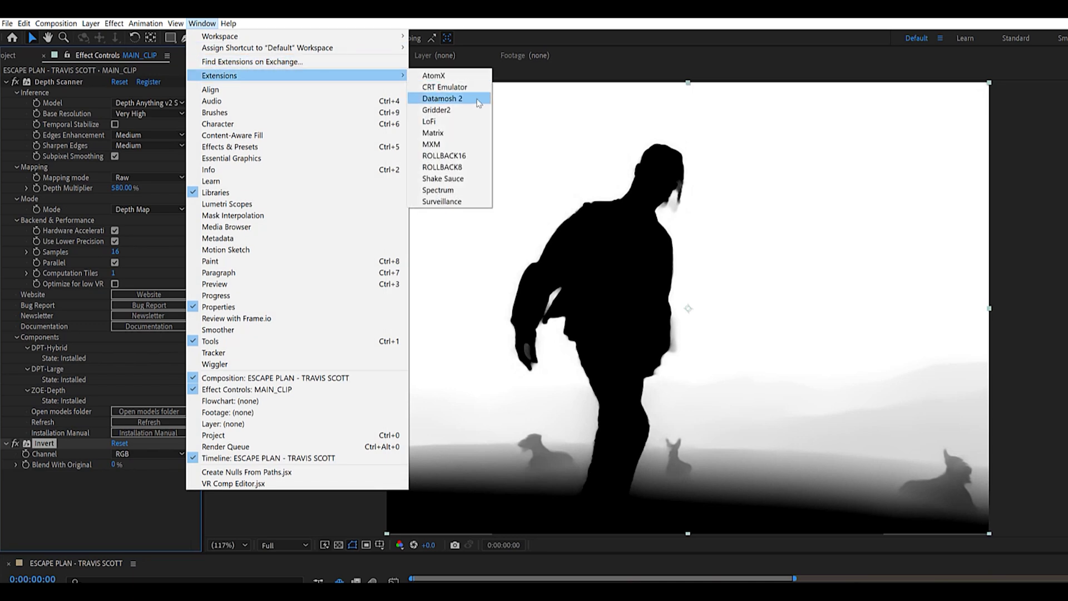
{"action": "left_click", "coordinate": [450, 189]}
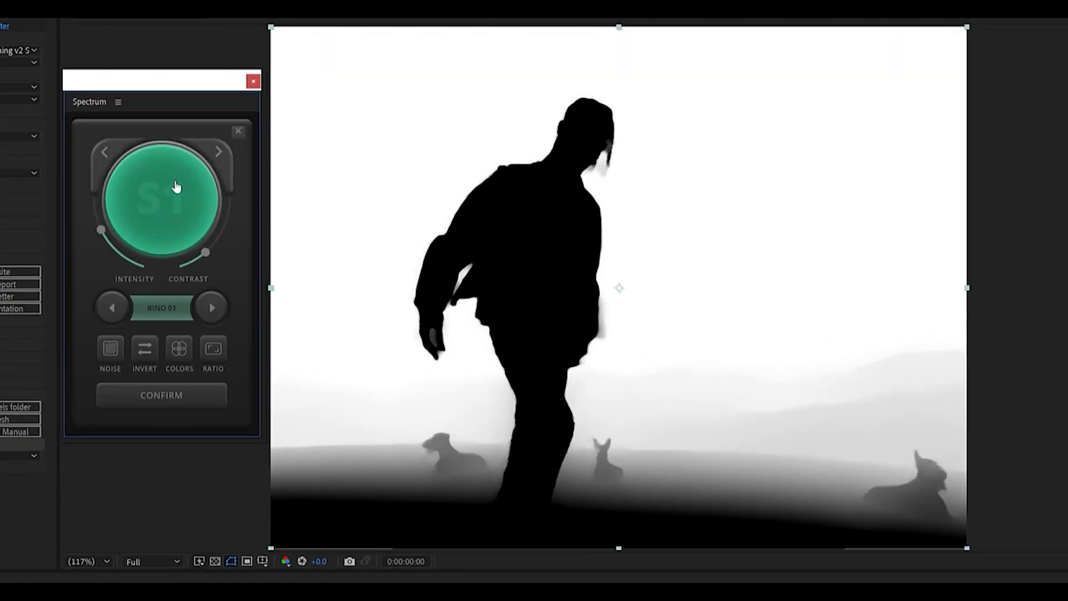
{"action": "left_click", "coordinate": [220, 155]}
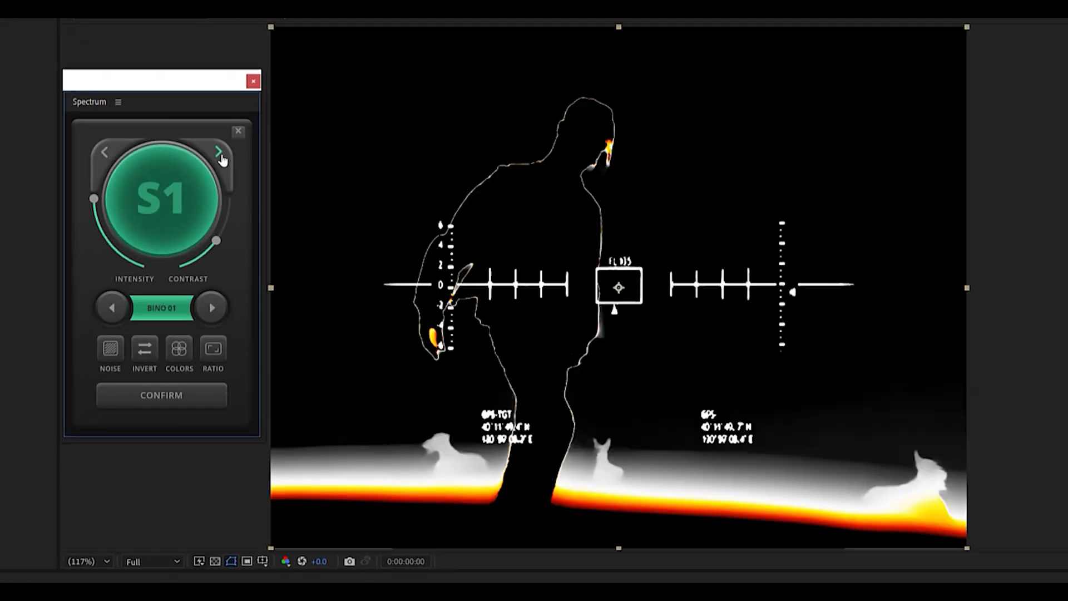
{"action": "left_click", "coordinate": [220, 155]}
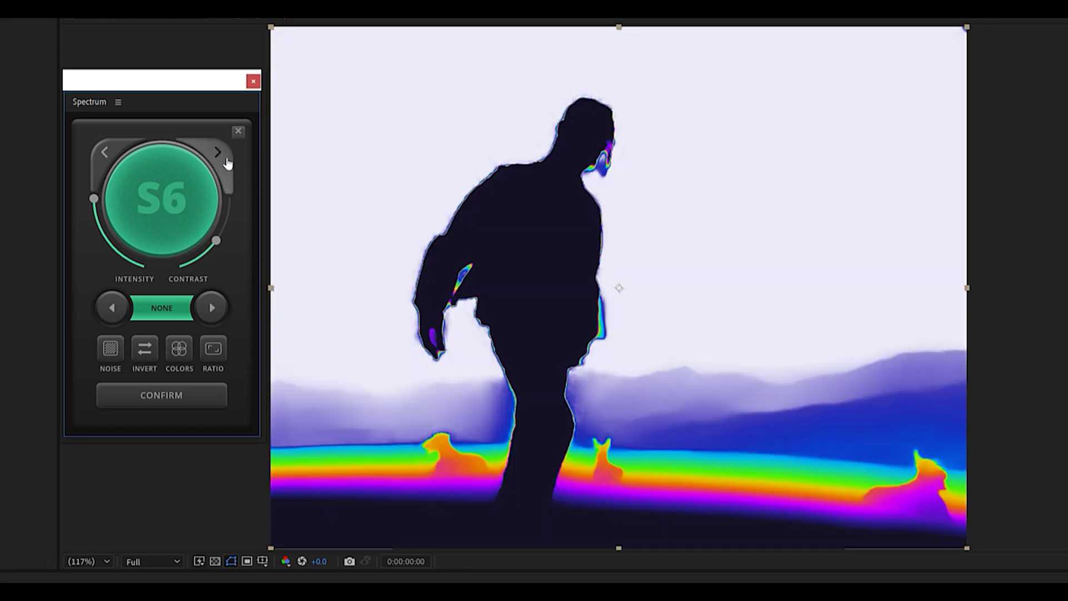
{"action": "left_click", "coordinate": [225, 158]}
{"action": "left_click", "coordinate": [226, 161]}
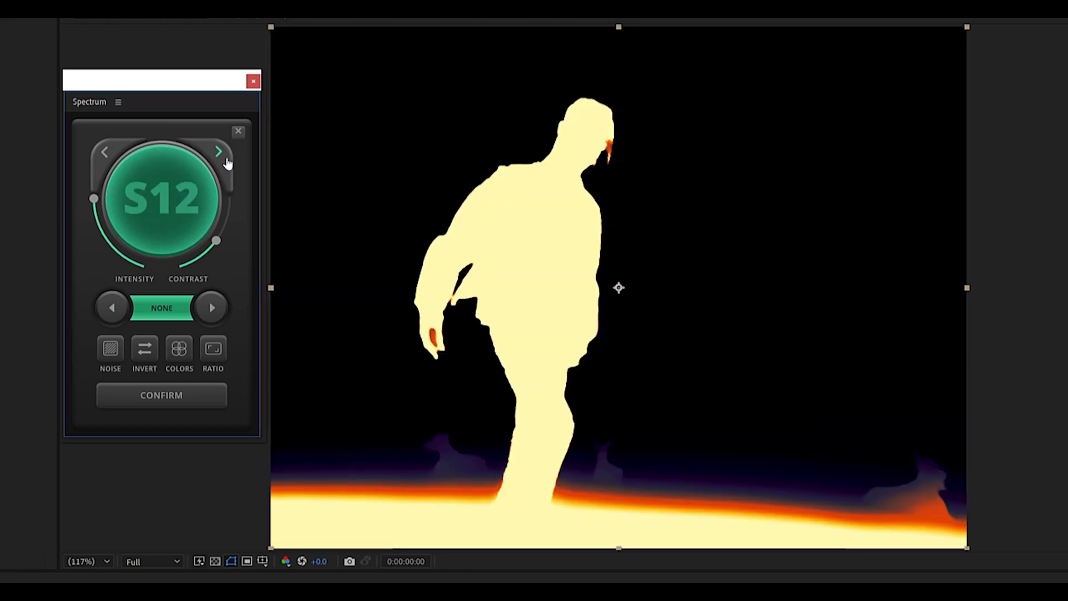
{"action": "left_click", "coordinate": [227, 161]}
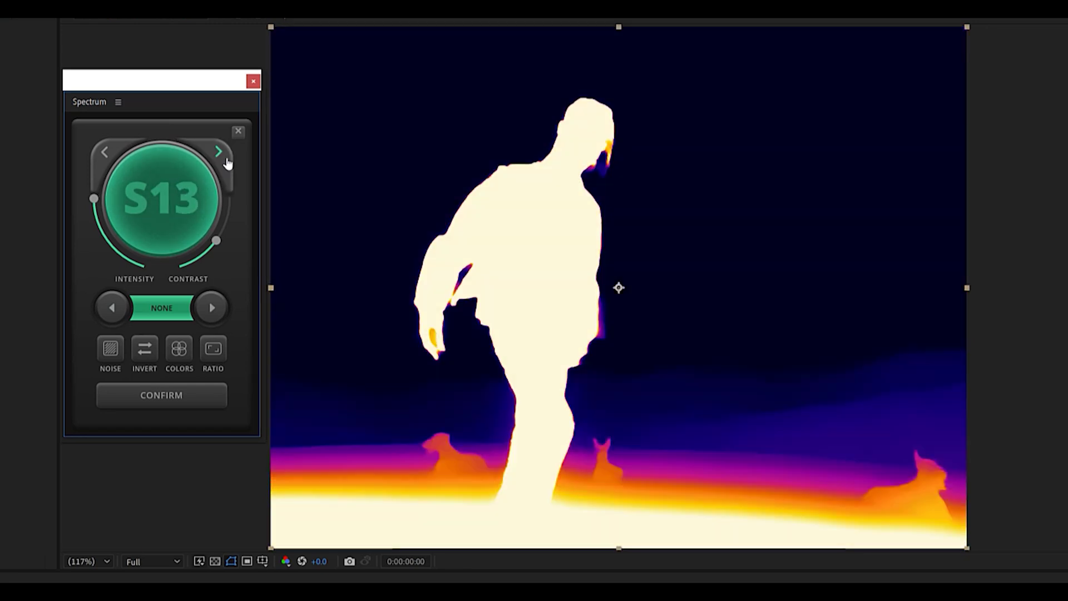
{"action": "left_click", "coordinate": [171, 395]}
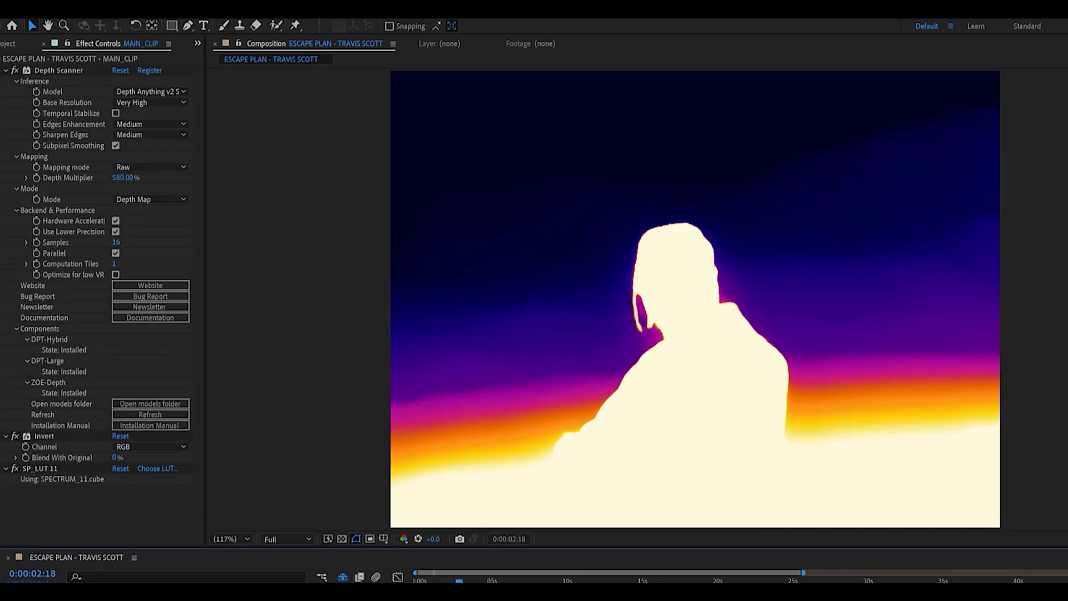
Remove Depth Scanner and Invert from MAIN_CLIP 2, keeping only SP_LUT 11
{"action": "key", "text": "space"}
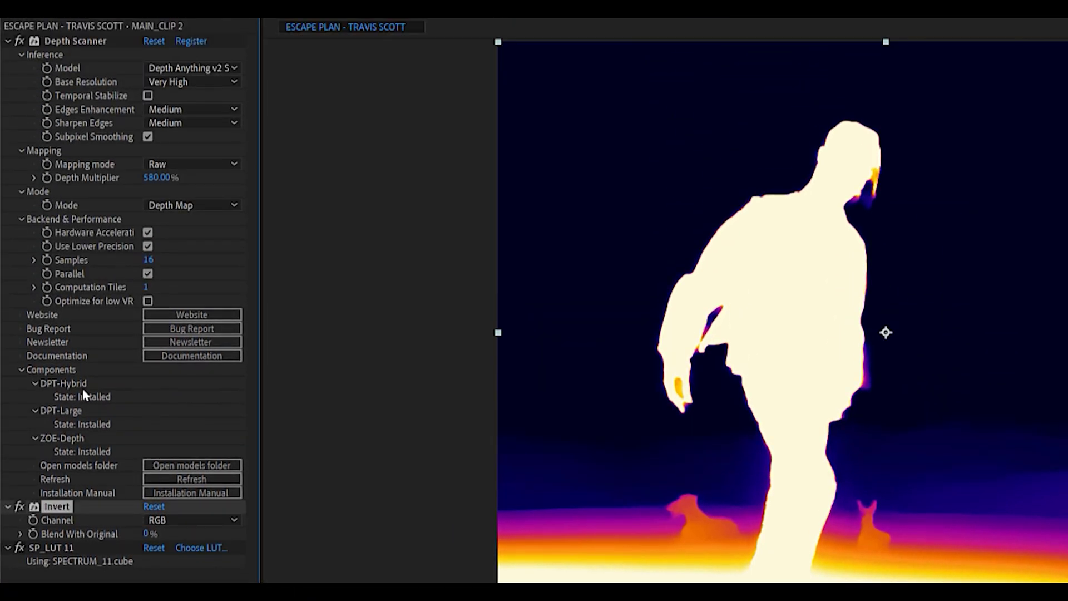
{"action": "left_click", "coordinate": [87, 47], "text": "shift"}
{"action": "key", "text": "Delete"}
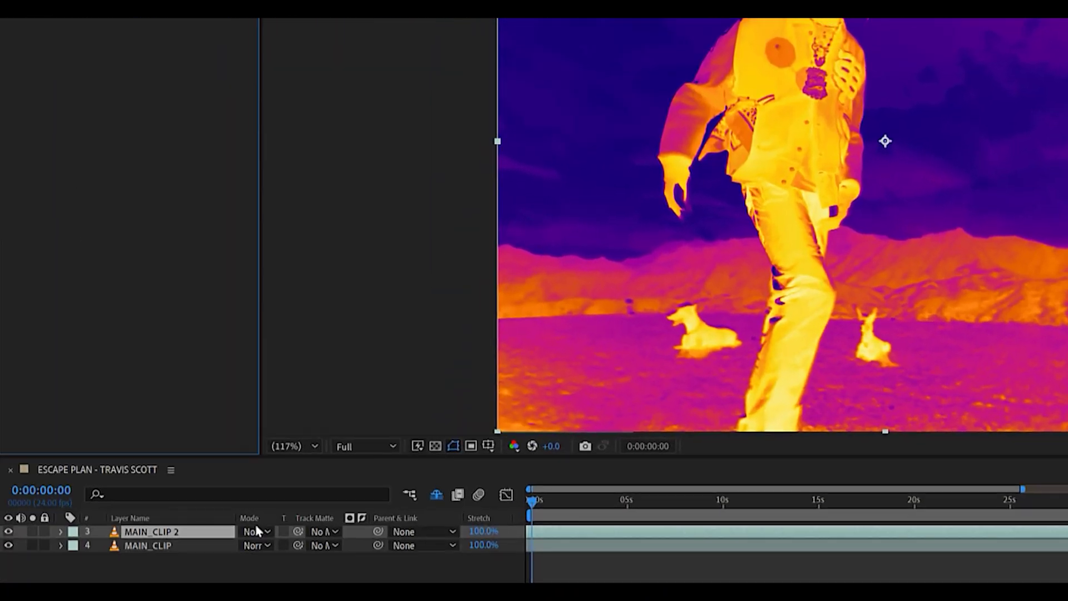
Set MAIN_CLIP 2's blend mode to Darker Color
{"action": "left_click", "coordinate": [256, 531]}
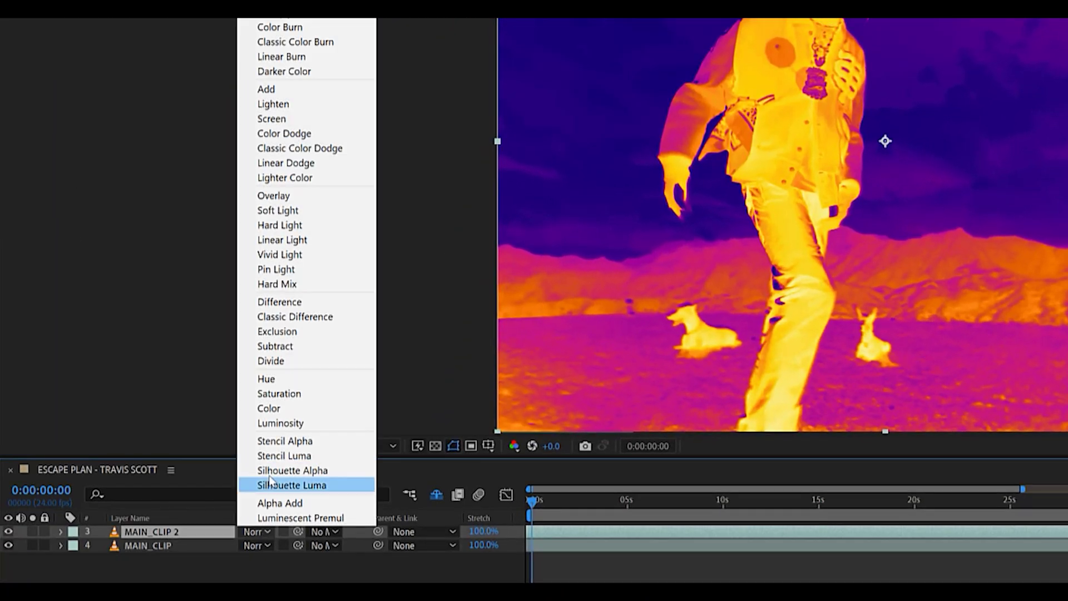
{"action": "left_click", "coordinate": [287, 72]}
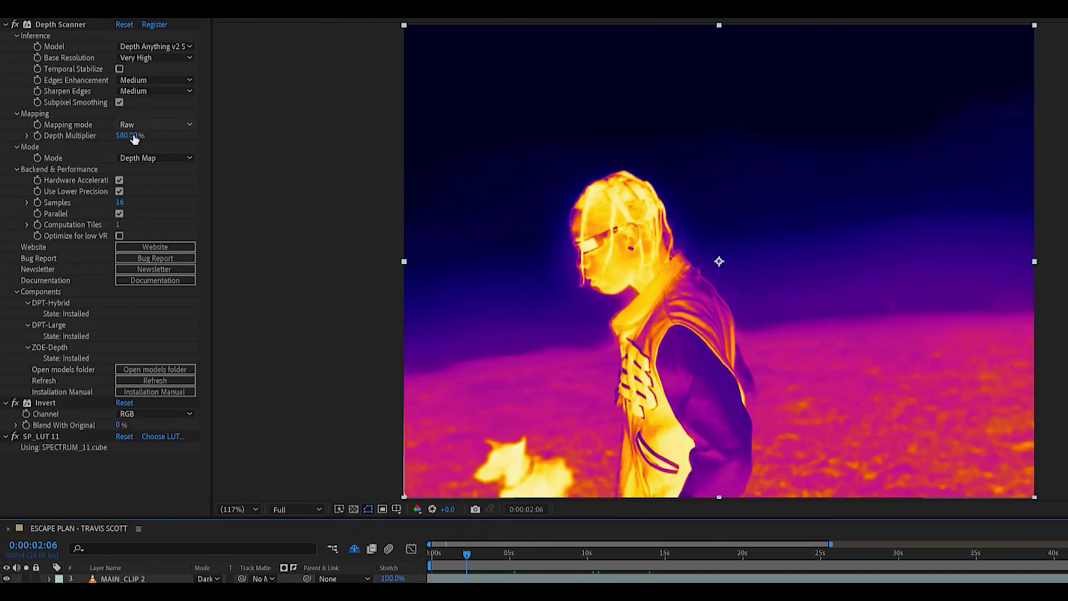
Lower the Depth Scanner Depth Multiplier on MAIN_CLIP to 220%
{"action": "left_click_drag", "start_coordinate": [150, 136], "coordinate": [147, 150]}
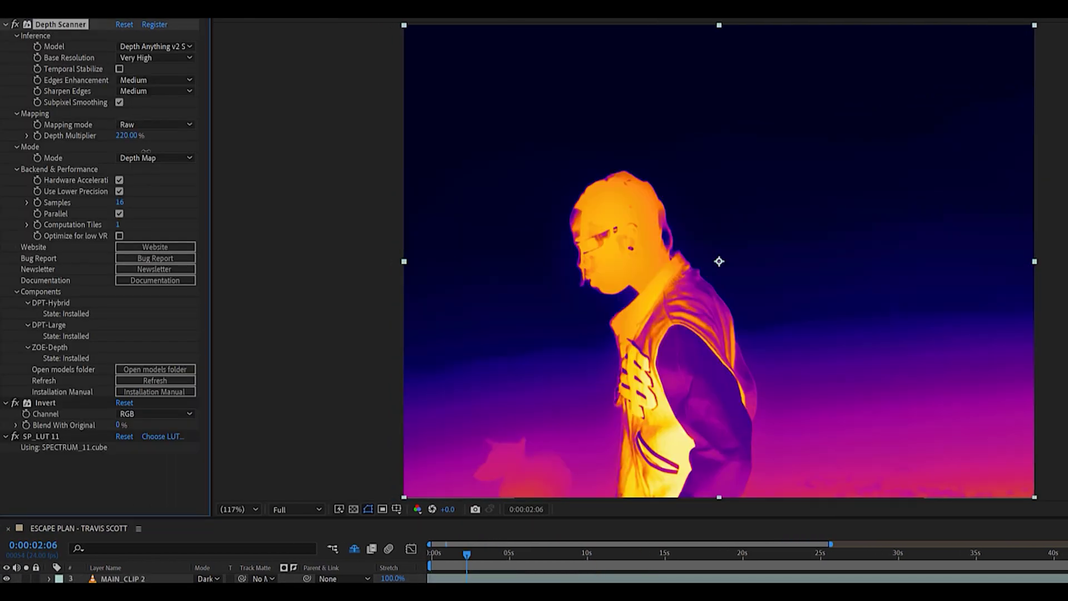